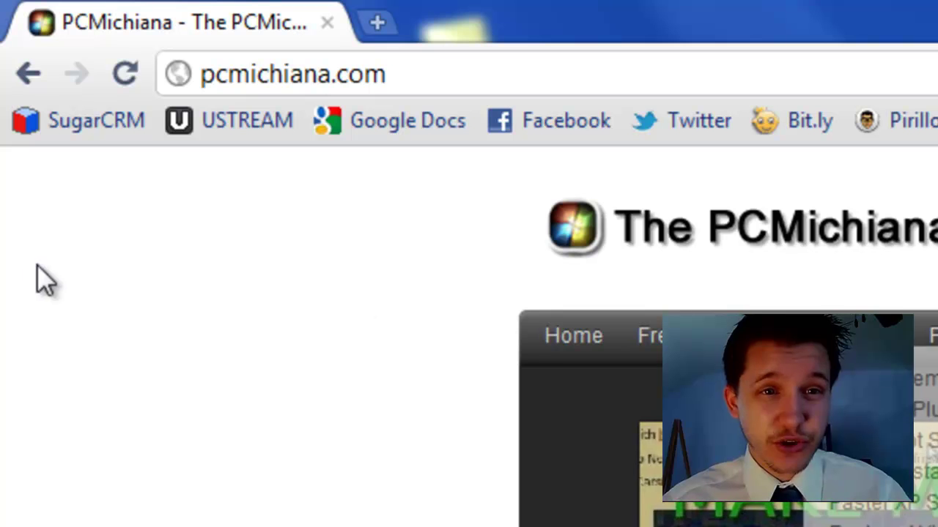
- Load pcmichiana.com in Chrome to show The PCMichiana Tech Help Show homepage
{"action": "left_click", "coordinate": [368, 74]}
{"action": "type", "text": "pcm"}
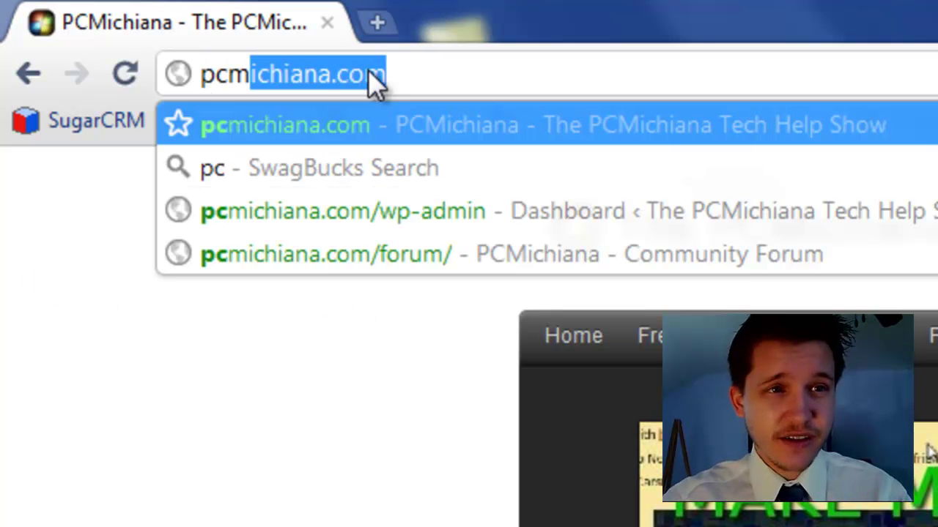
{"action": "type", "text": "ichiana.com"}
{"action": "key", "text": "Return"}
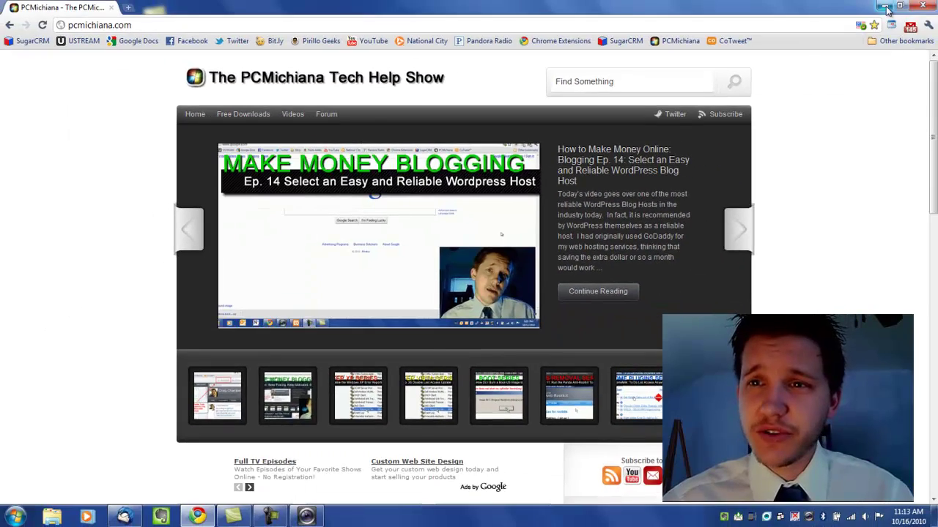
- Minimize Chrome and close the Dell Webcam Central window to clear the desktop
{"action": "left_click", "coordinate": [885, 9]}
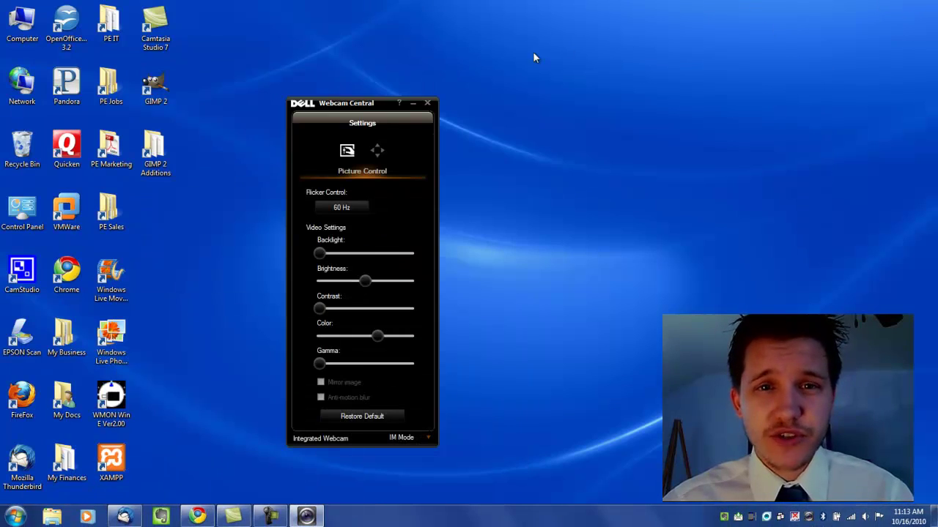
{"action": "left_click", "coordinate": [428, 103]}
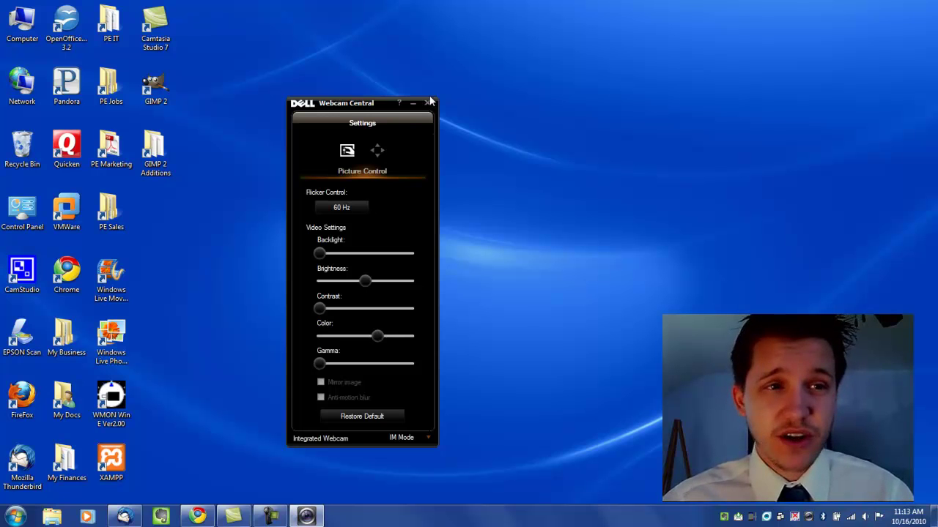
{"action": "left_click", "coordinate": [428, 103]}
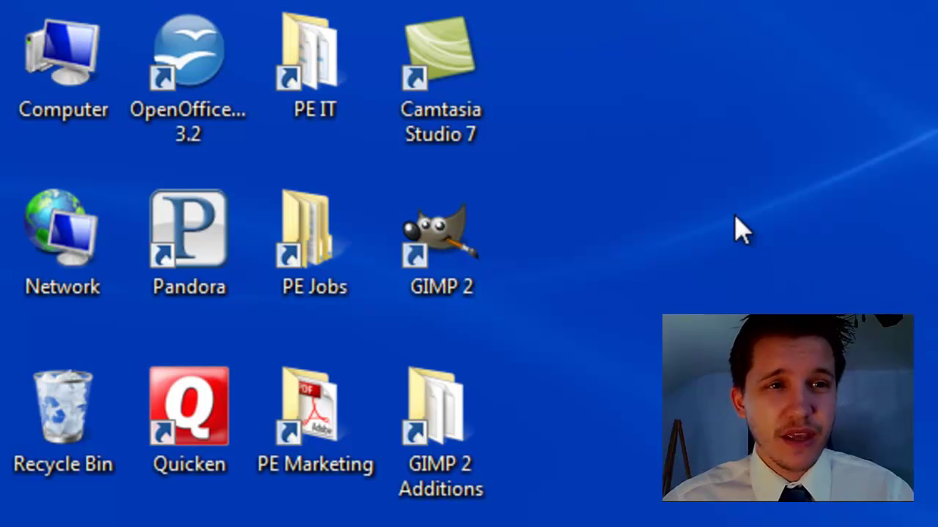
- Open System Protection from Computer's Properties and start creating a new restore point
{"action": "right_click", "coordinate": [85, 70]}
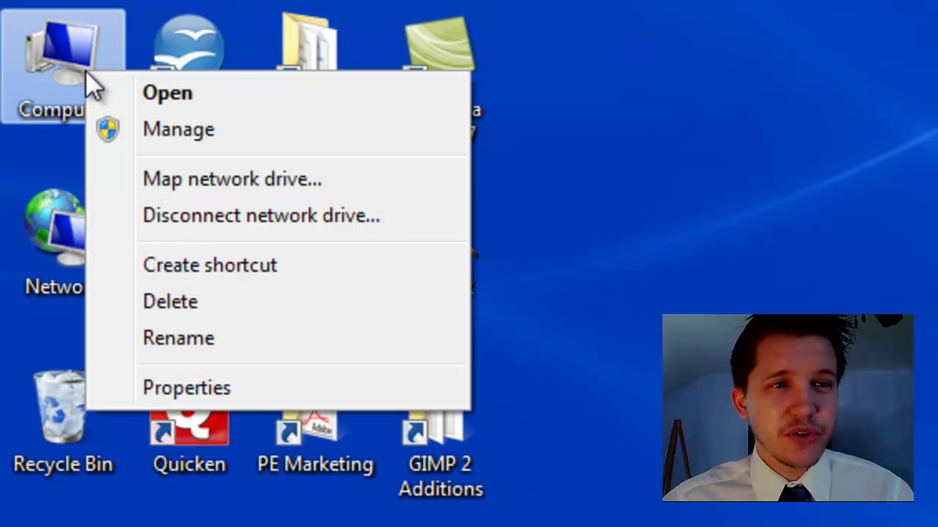
{"action": "left_click", "coordinate": [188, 383]}
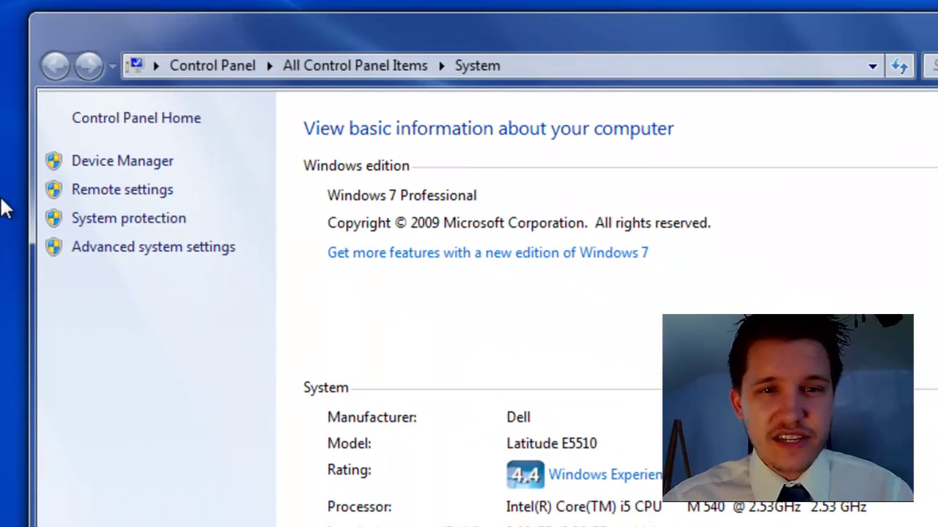
{"action": "left_click", "coordinate": [114, 233]}
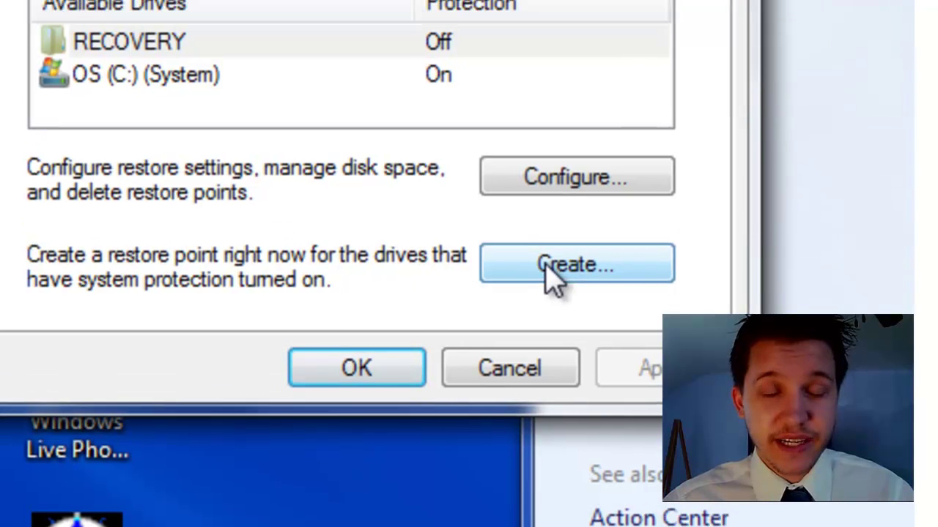
{"action": "left_click", "coordinate": [542, 244]}
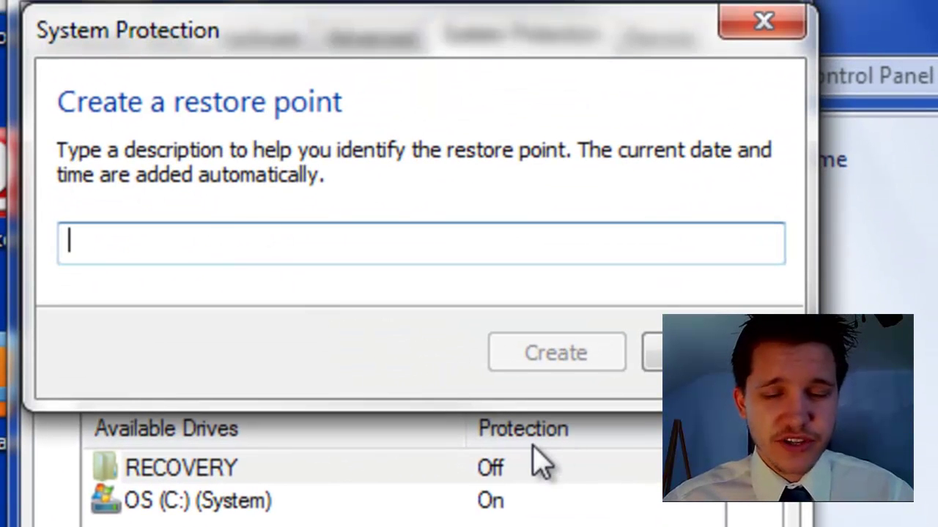
- Enter 'PCMichiana Faster 7 Video Series' as the restore point description
{"action": "type", "text": "Fast"}
{"action": "key", "text": "BackSpace"}
{"action": "key", "text": "BackSpace"}
{"action": "key", "text": "BackSpace"}
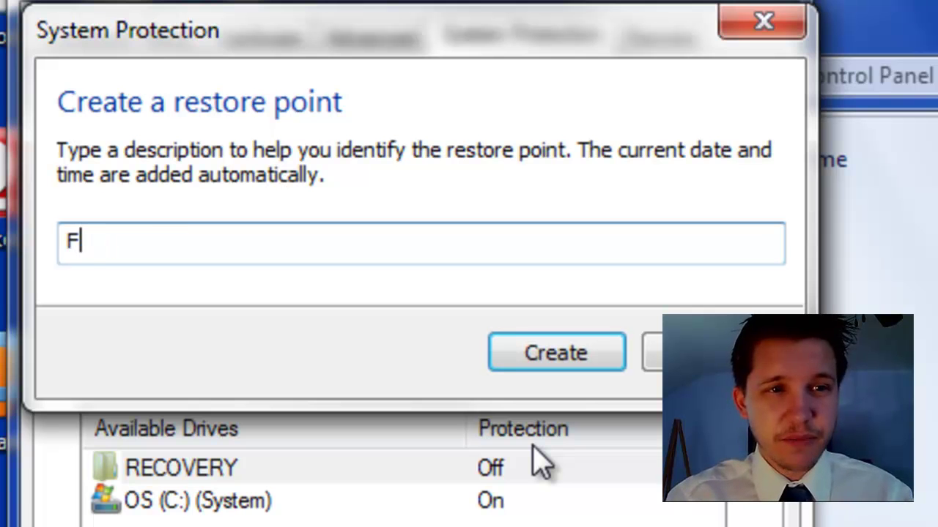
{"action": "key", "text": "BackSpace"}
{"action": "type", "text": "PCMichiana Fast"}
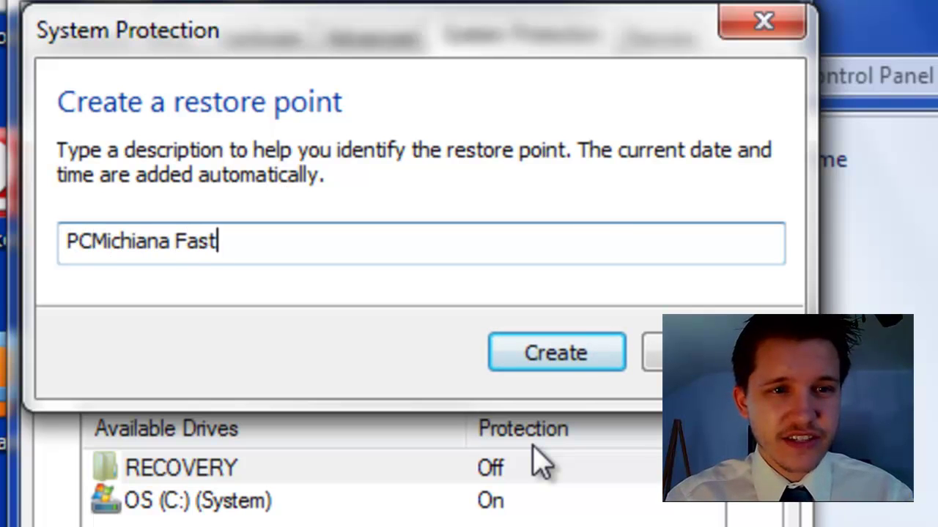
{"action": "type", "text": "er 7 Vide"}
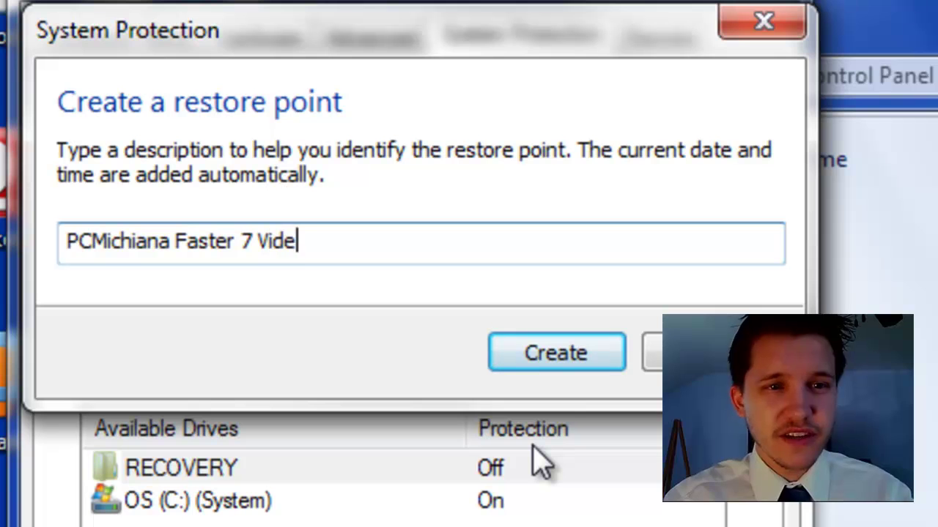
{"action": "type", "text": "o Series"}
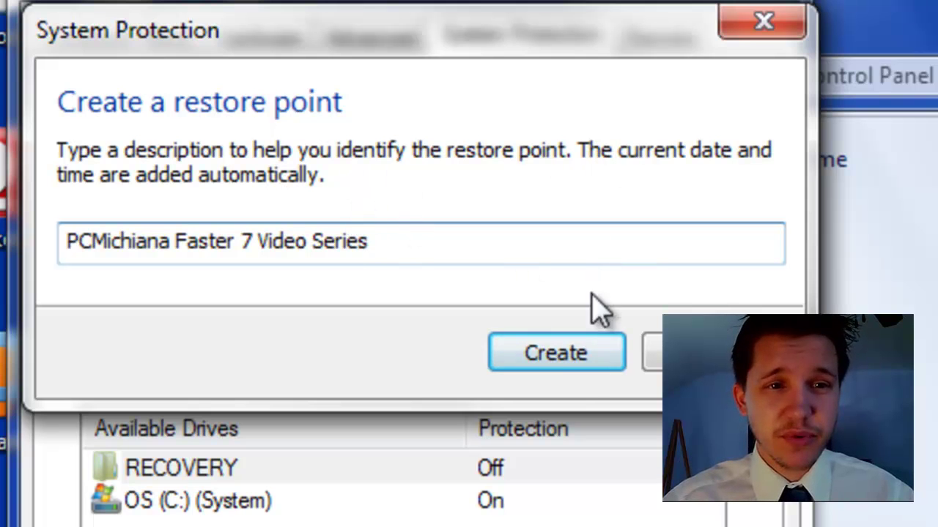
- Create the 'PCMichiana Faster 7 Video Series' restore point and close the success message
{"action": "left_click", "coordinate": [572, 355]}
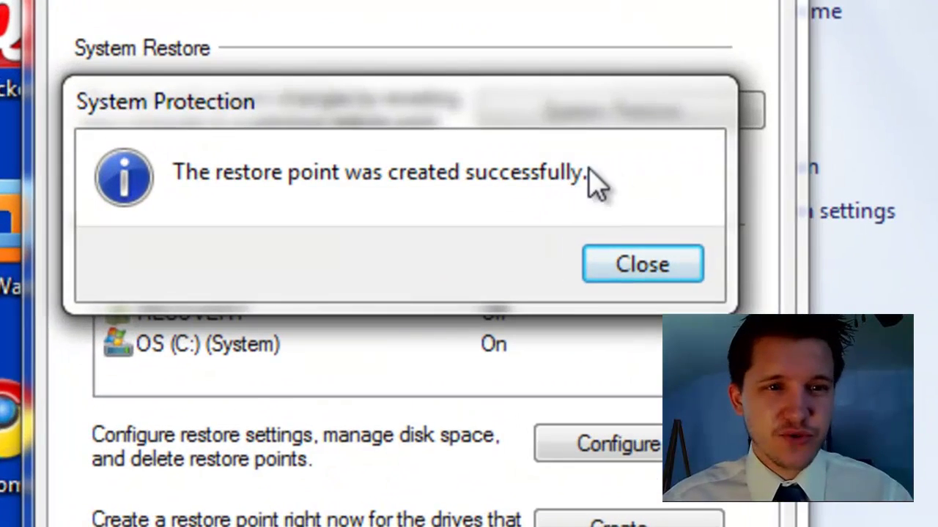
{"action": "left_click", "coordinate": [636, 262]}
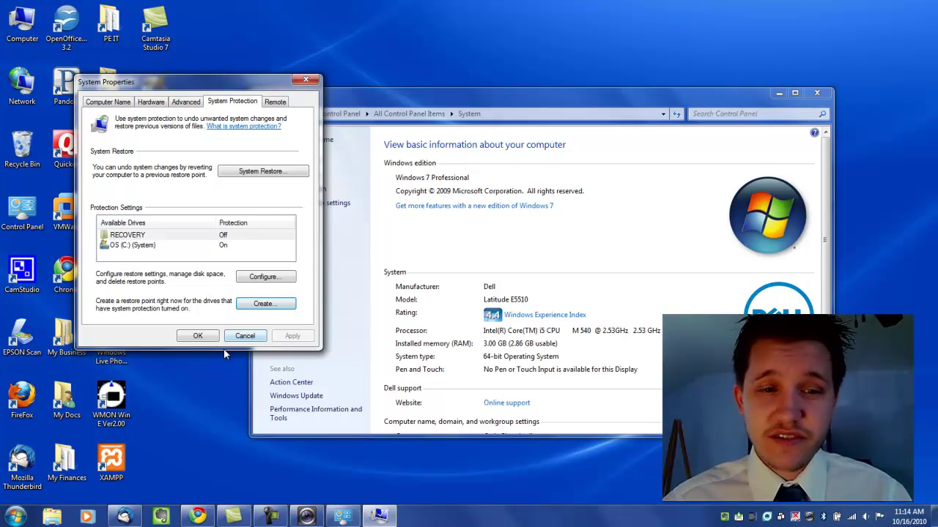
- Restore Chrome from the taskbar and go to the pcmichiana.com/forum page
{"action": "left_click", "coordinate": [198, 517]}
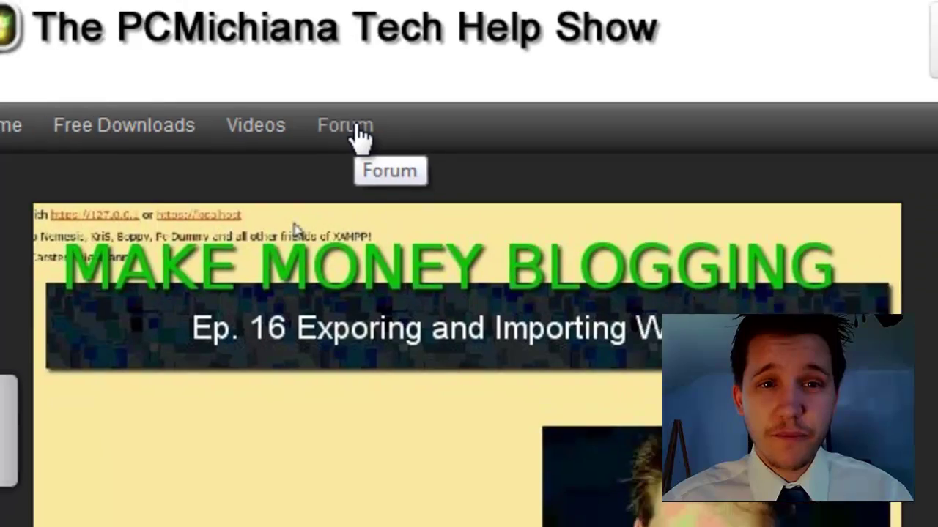
{"action": "left_click", "coordinate": [359, 131]}
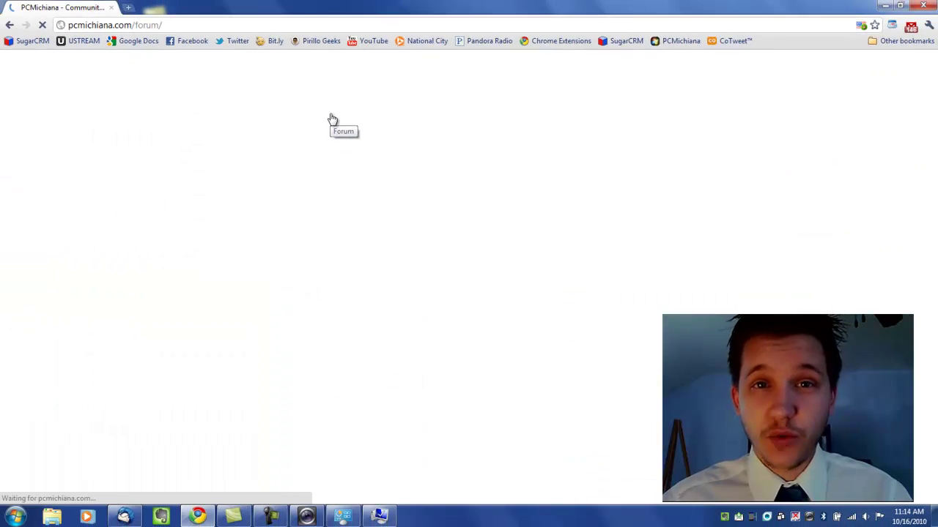